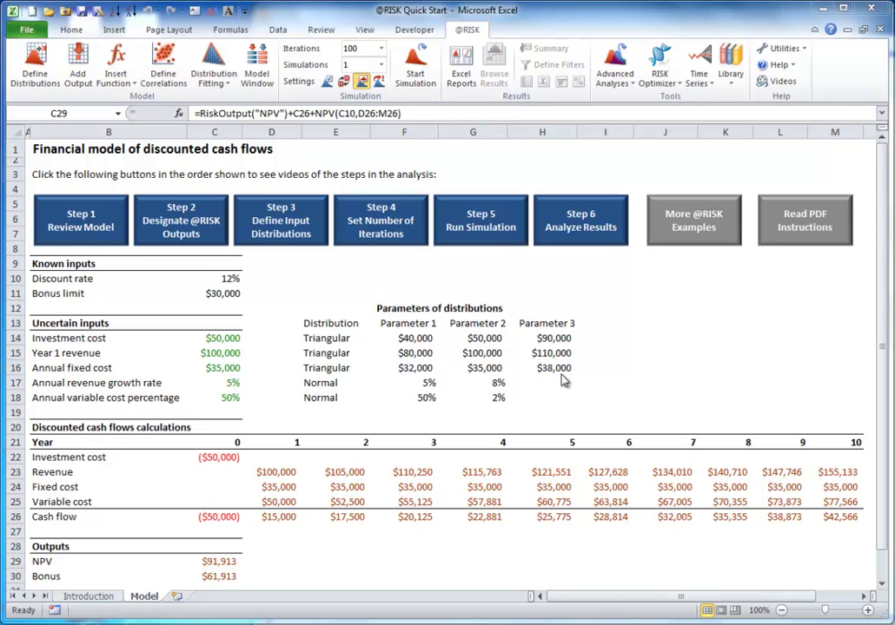
Give the Investment cost in C14 a triangular distribution: min 40000, most likely 50000, max 90000
{"action": "left_click", "coordinate": [238, 340]}
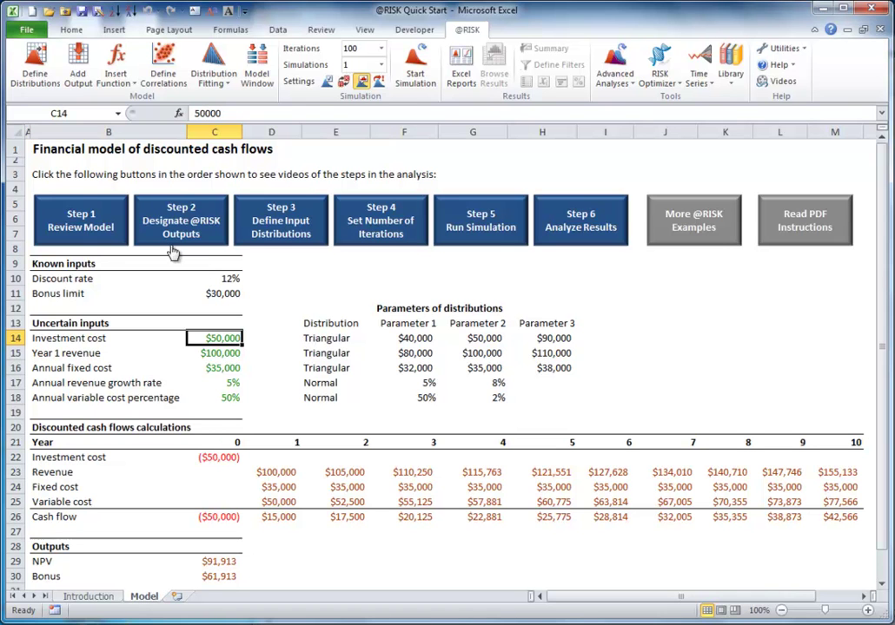
{"action": "left_click", "coordinate": [35, 65]}
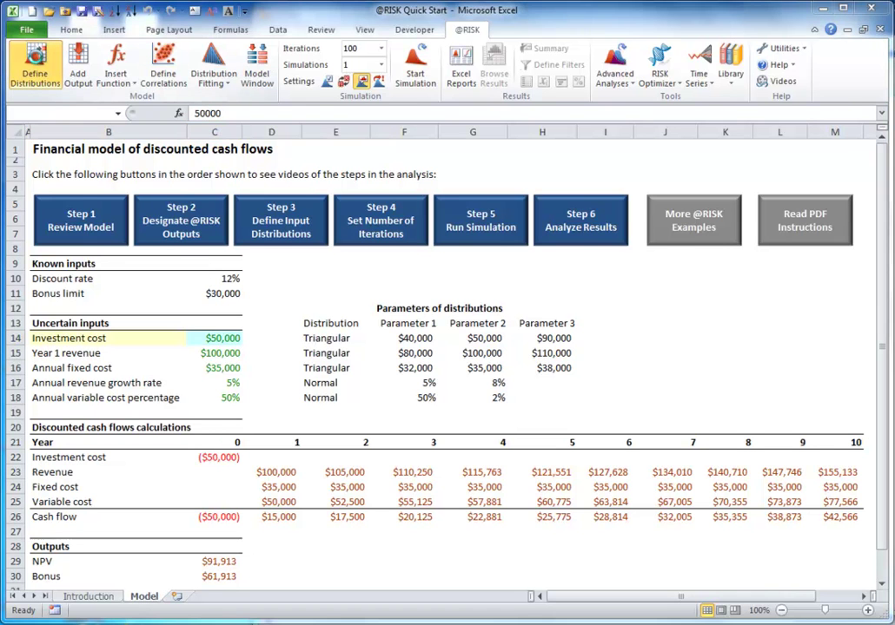
{"action": "left_click_drag", "start_coordinate": [491, 111], "coordinate": [320, 124]}
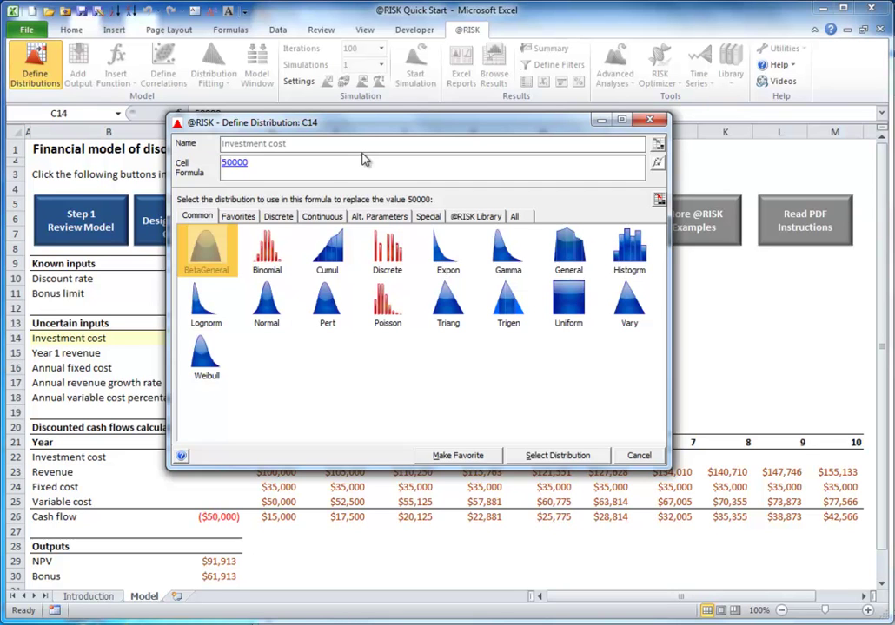
{"action": "left_click", "coordinate": [449, 302]}
{"action": "left_click", "coordinate": [529, 455]}
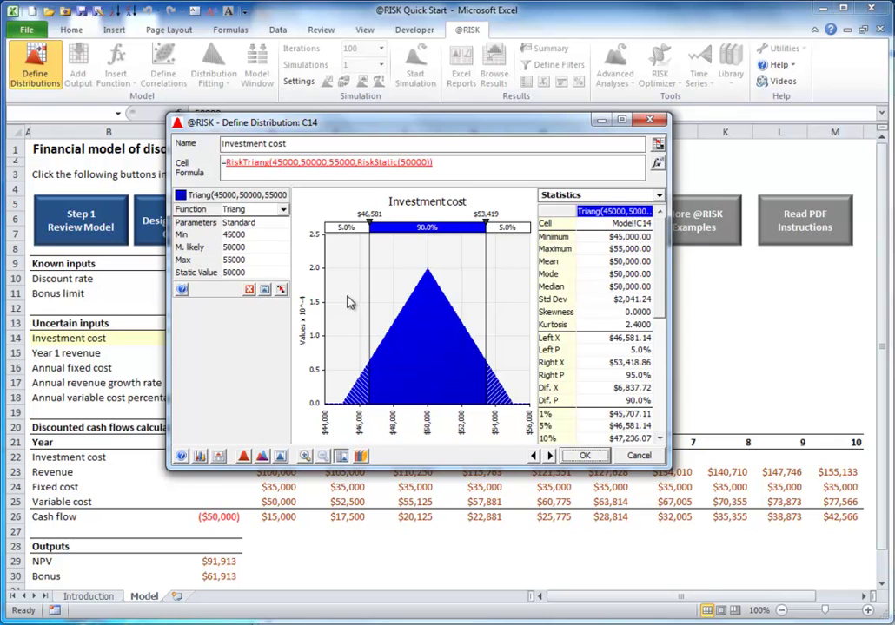
{"action": "left_click", "coordinate": [261, 237]}
{"action": "type", "text": "40000"}
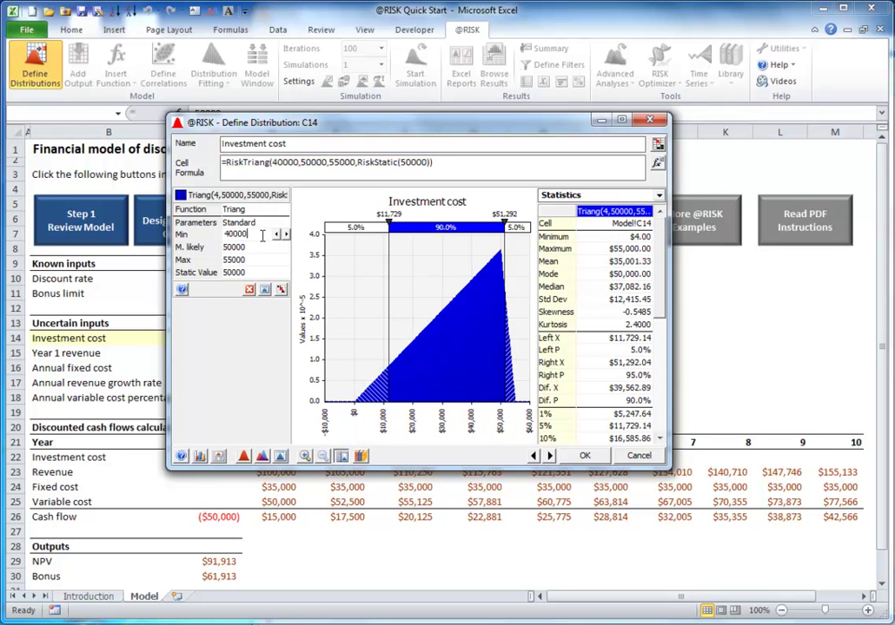
{"action": "left_click", "coordinate": [262, 260]}
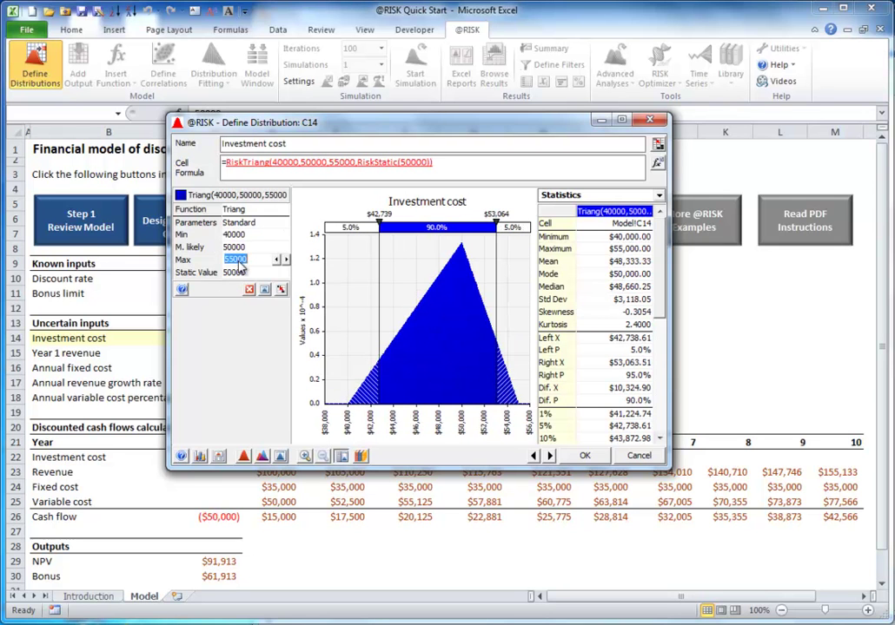
{"action": "type", "text": "90000"}
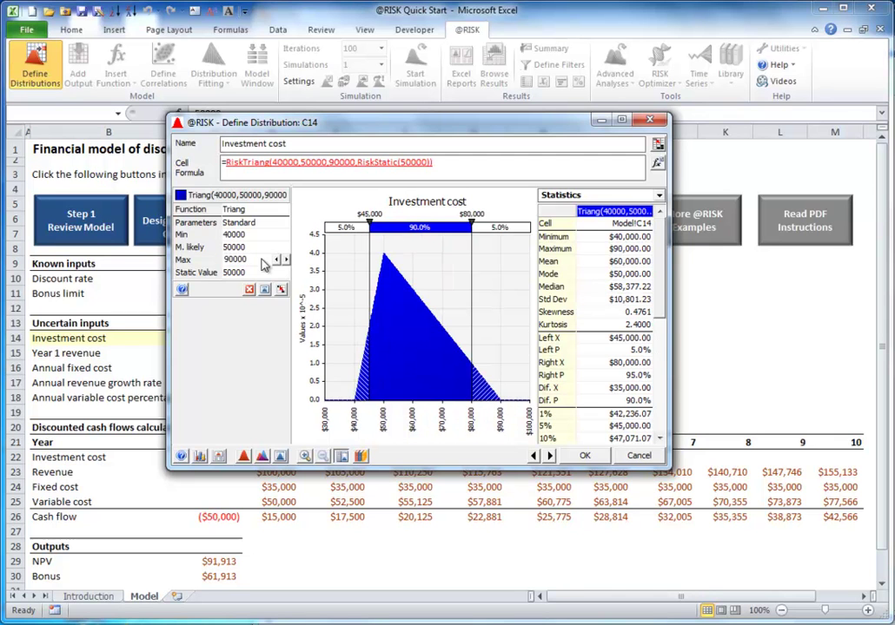
{"action": "key", "text": "Tab"}
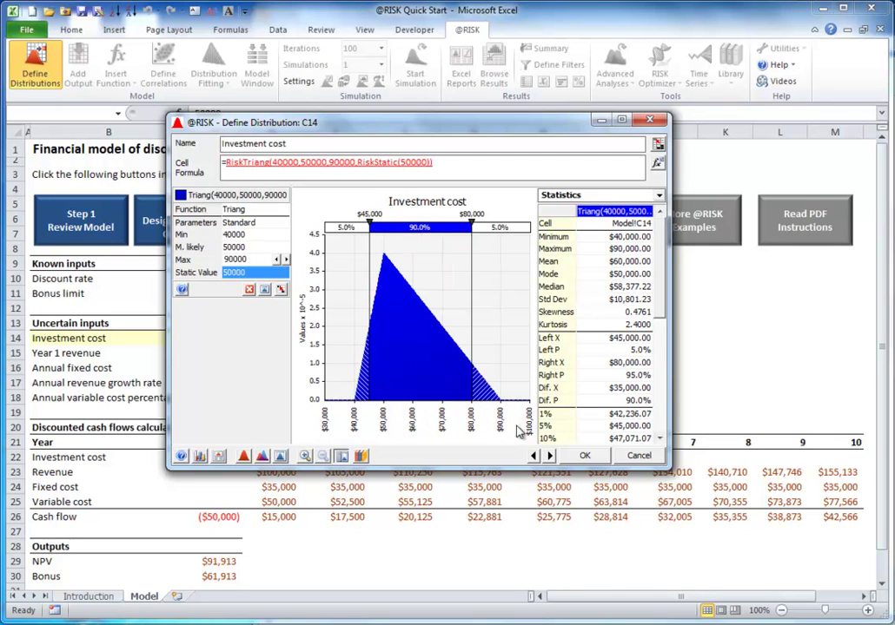
{"action": "left_click", "coordinate": [582, 458]}
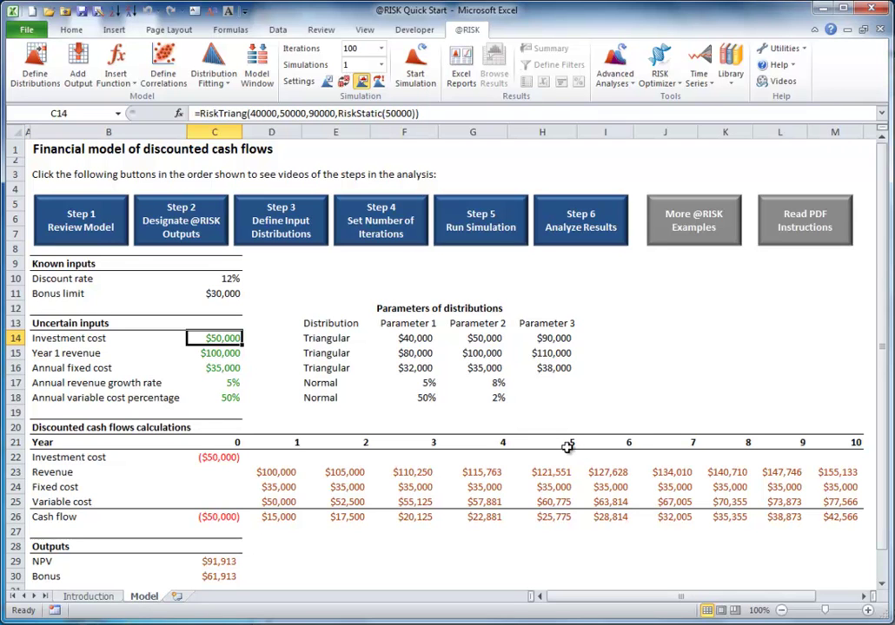
Make Year 1 revenue in C15 a RiskTriang with min 80000, most likely 100000, max 110000
{"action": "key", "text": "Down"}
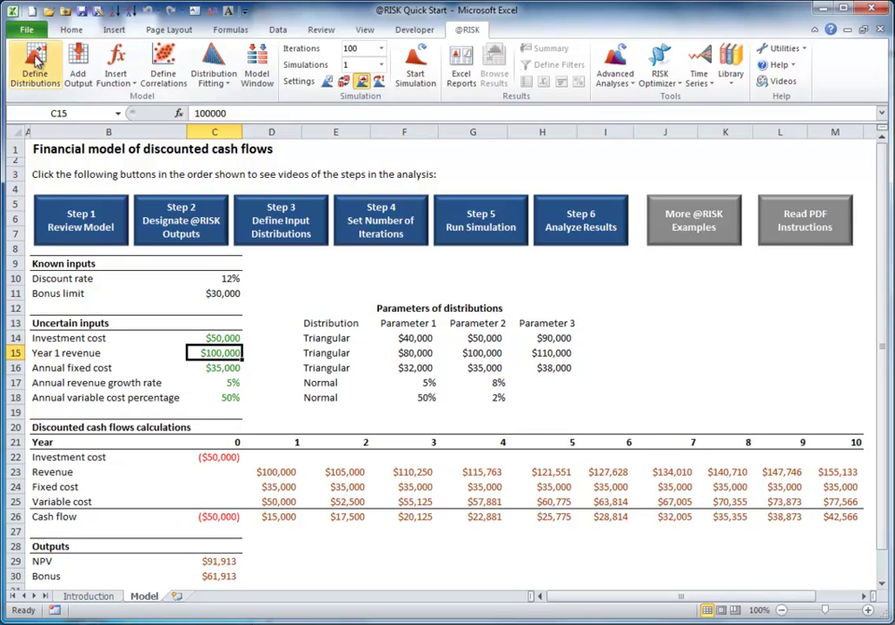
{"action": "left_click", "coordinate": [37, 57]}
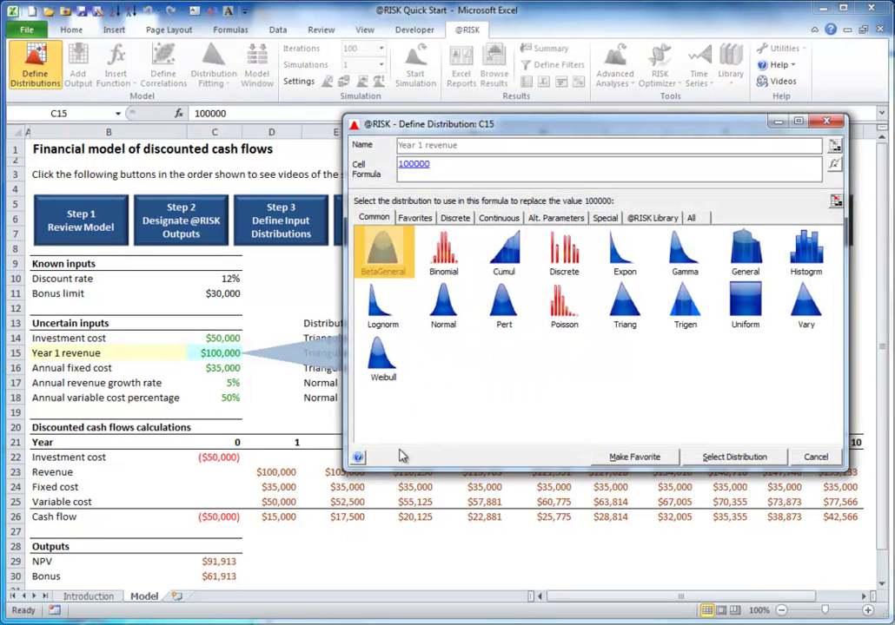
{"action": "left_click", "coordinate": [625, 306]}
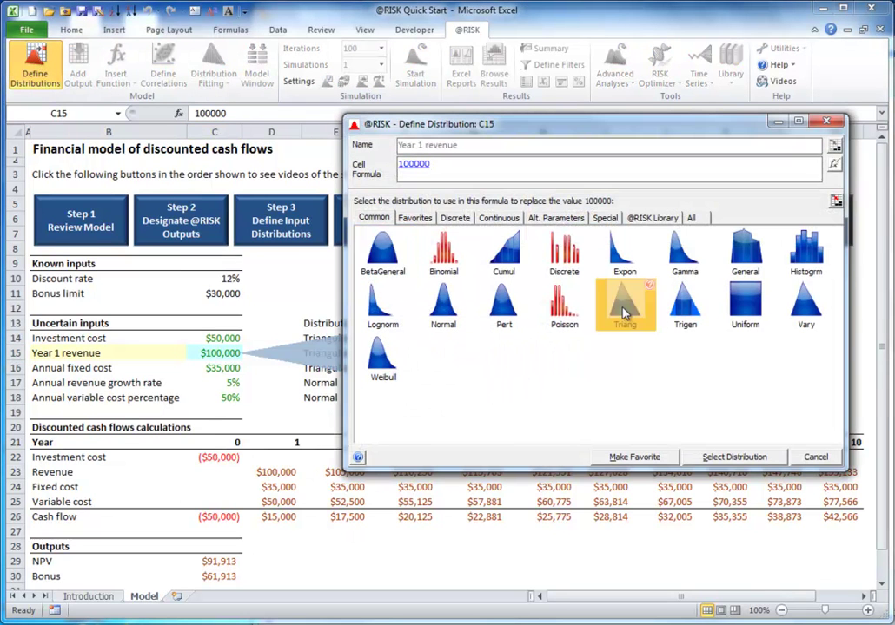
{"action": "left_click", "coordinate": [732, 457]}
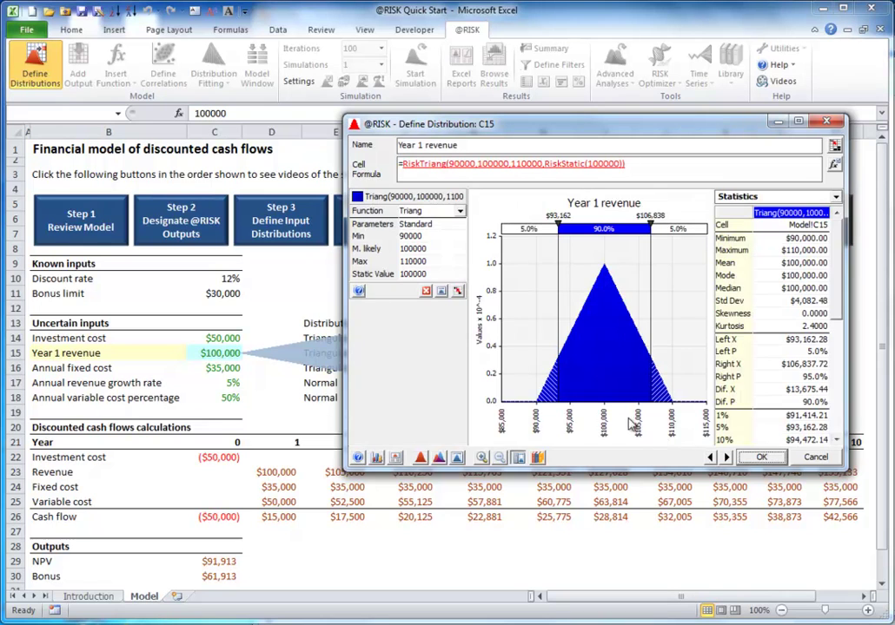
{"action": "left_click", "coordinate": [411, 235]}
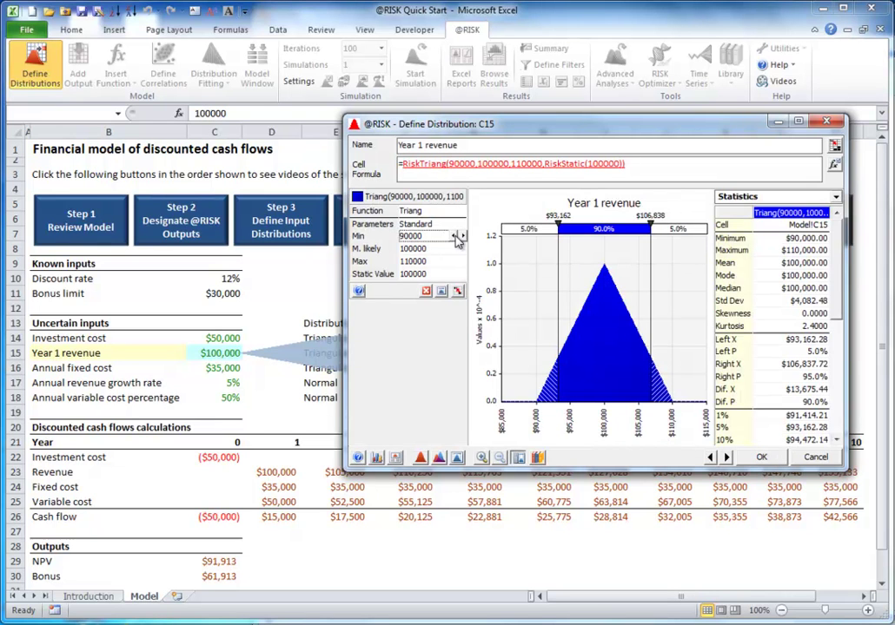
{"action": "left_click", "coordinate": [455, 238]}
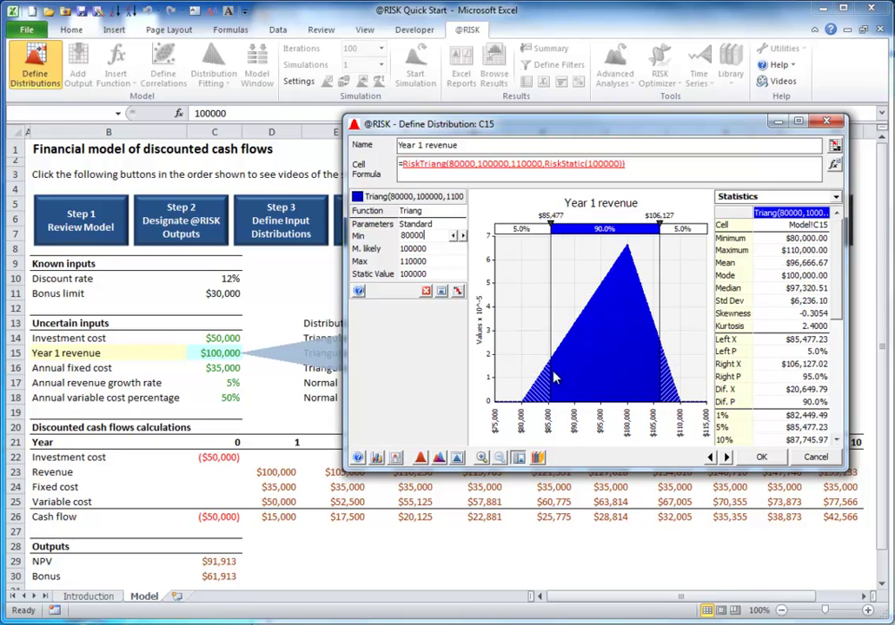
{"action": "left_click", "coordinate": [758, 457]}
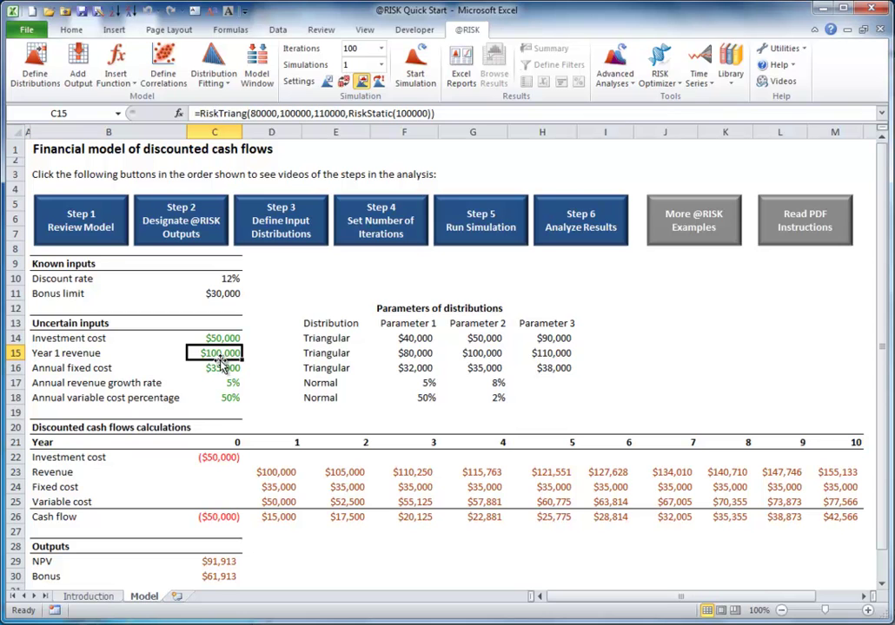
Set up a triangular distribution for fixed cost C16 with min 32000 and max 38000
{"action": "left_click", "coordinate": [220, 368]}
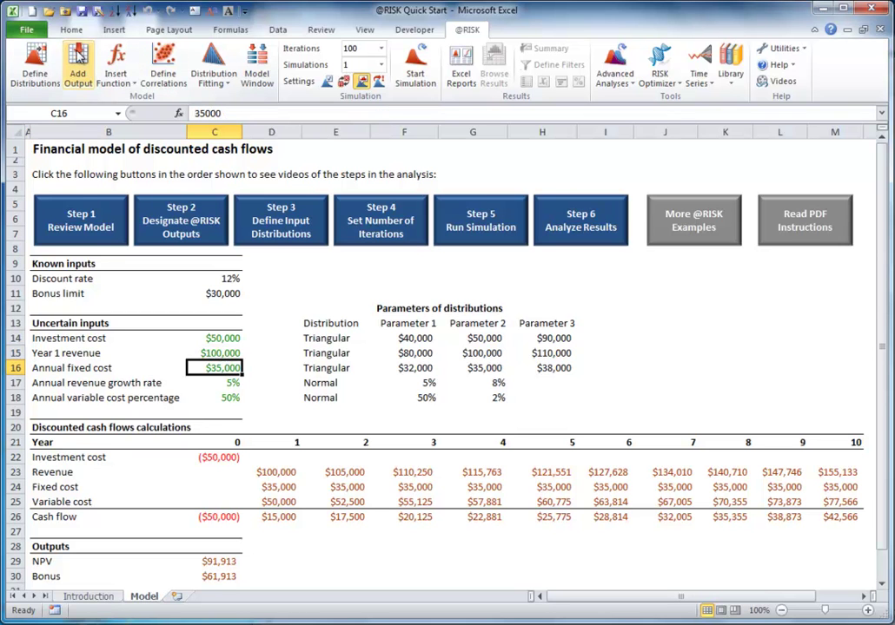
{"action": "left_click", "coordinate": [37, 61]}
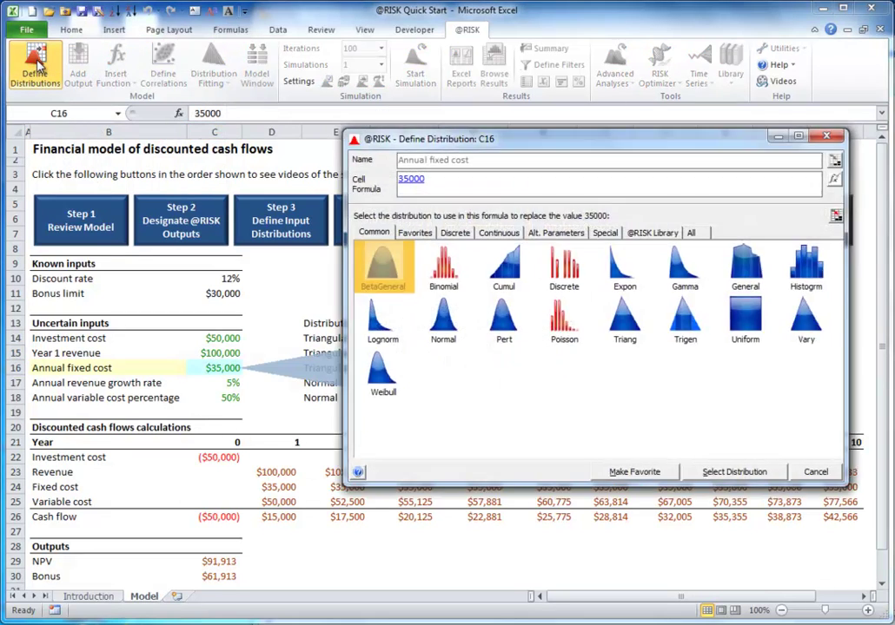
{"action": "left_click", "coordinate": [625, 320]}
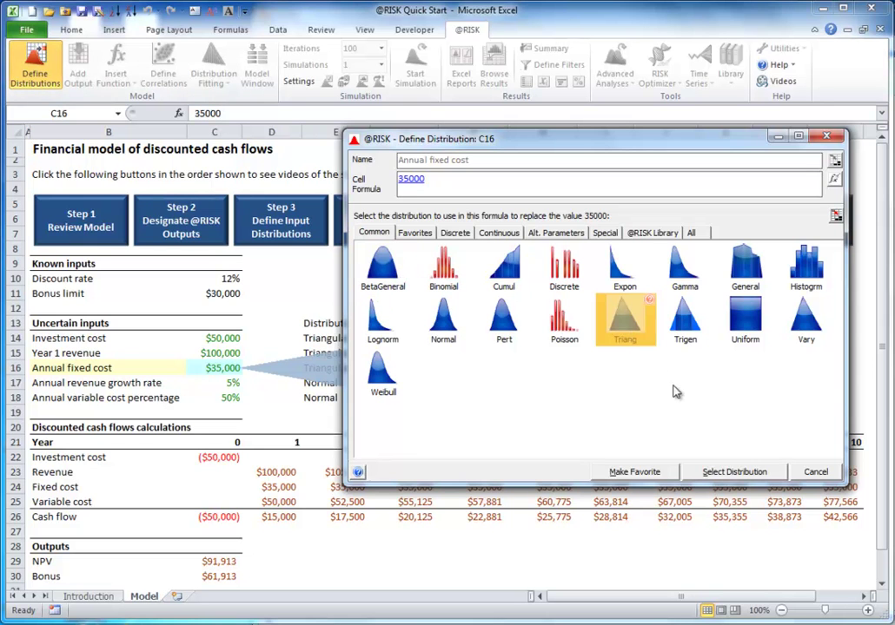
{"action": "left_click", "coordinate": [734, 472]}
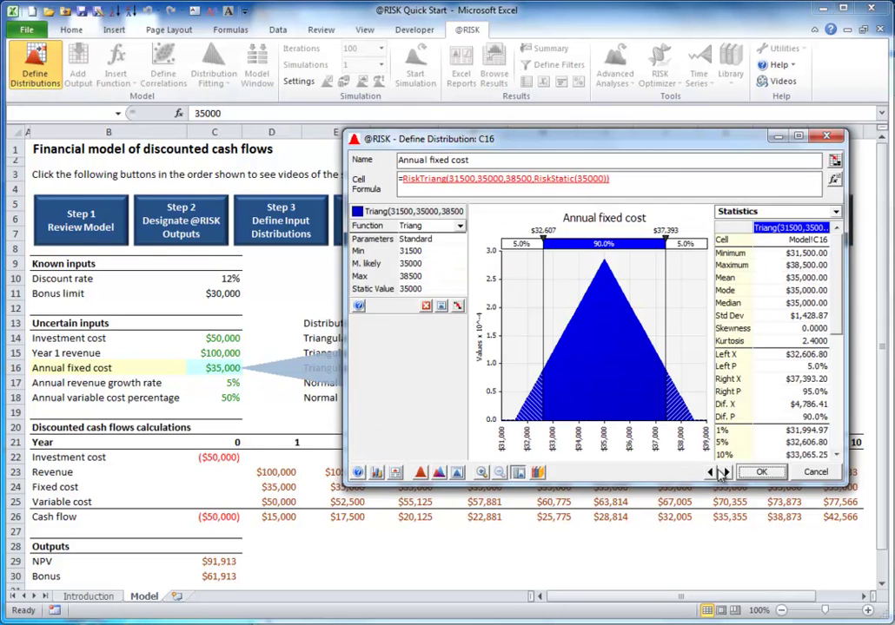
{"action": "left_click", "coordinate": [421, 251]}
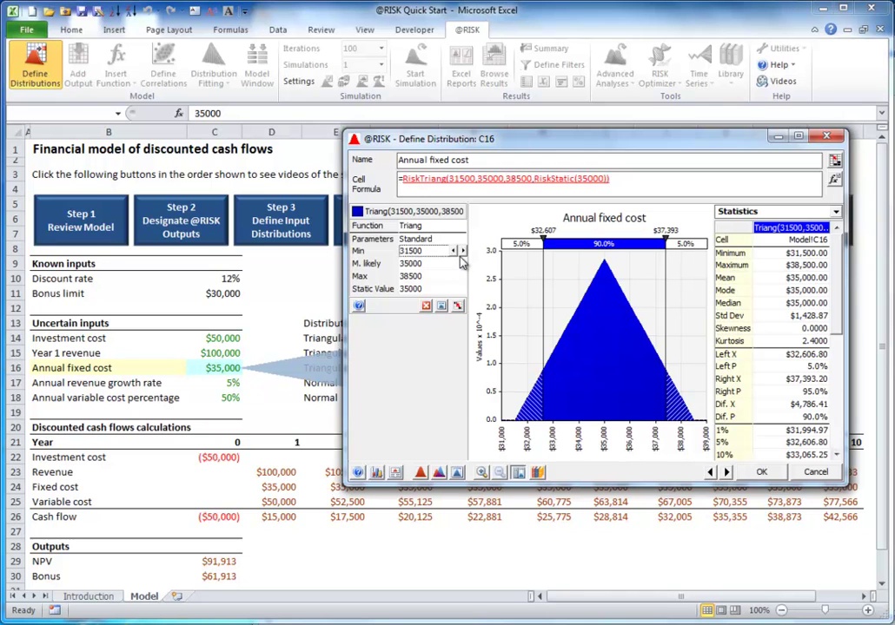
{"action": "type", "text": "32"}
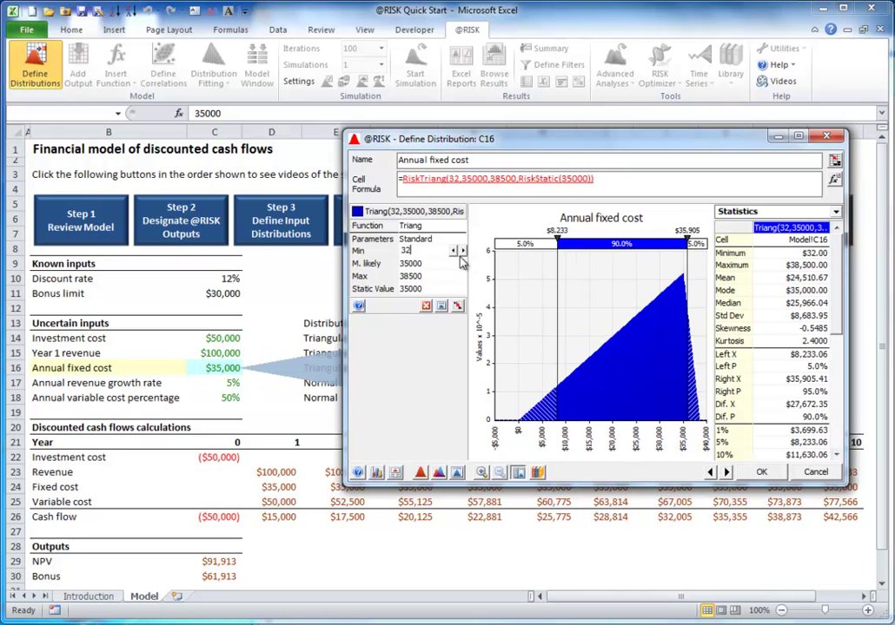
{"action": "type", "text": "000"}
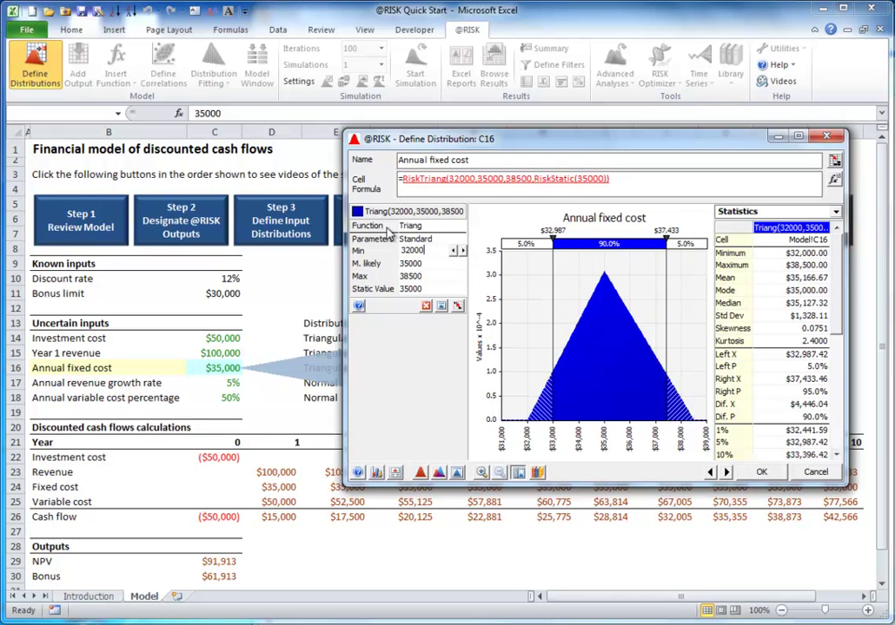
{"action": "left_click", "coordinate": [420, 276]}
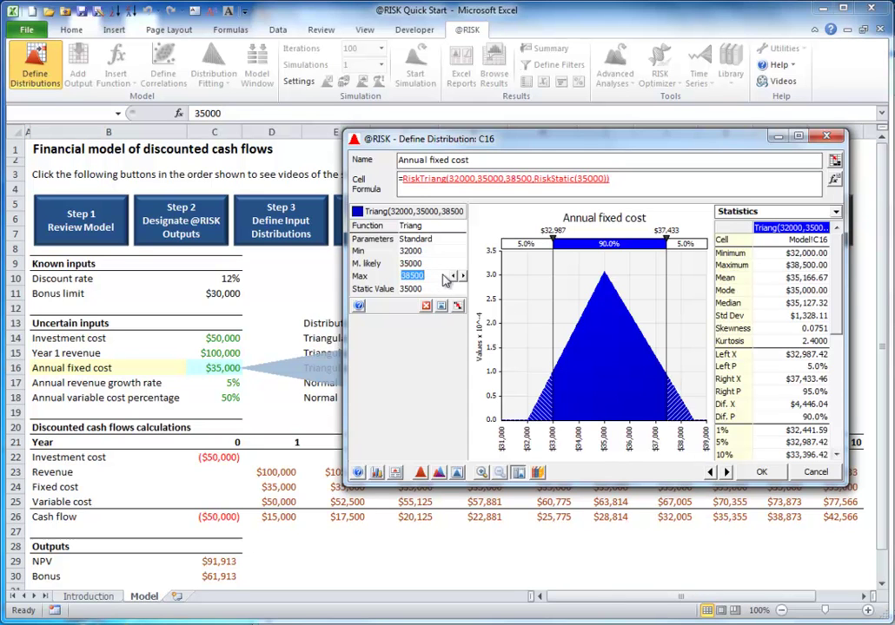
{"action": "type", "text": "38000"}
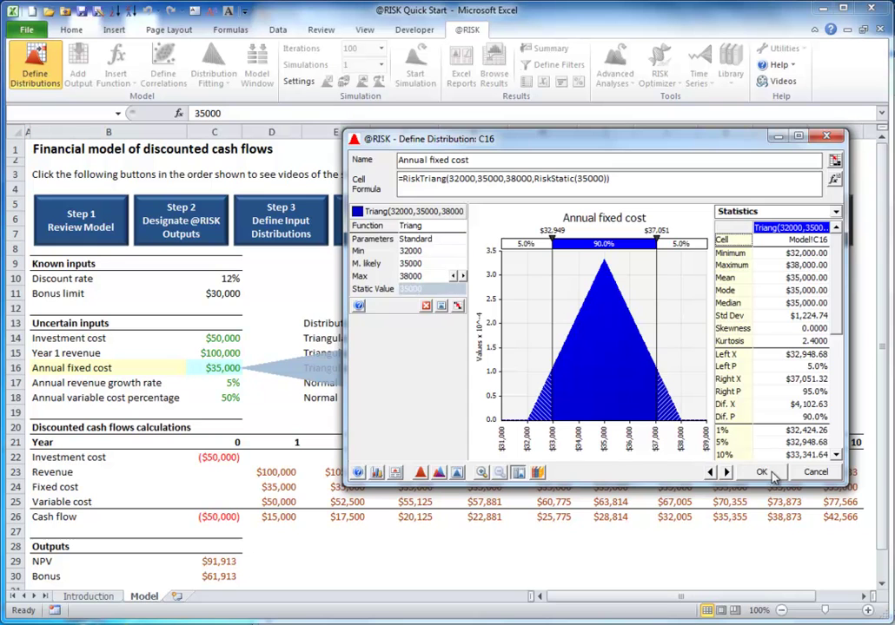
{"action": "key", "text": "Tab"}
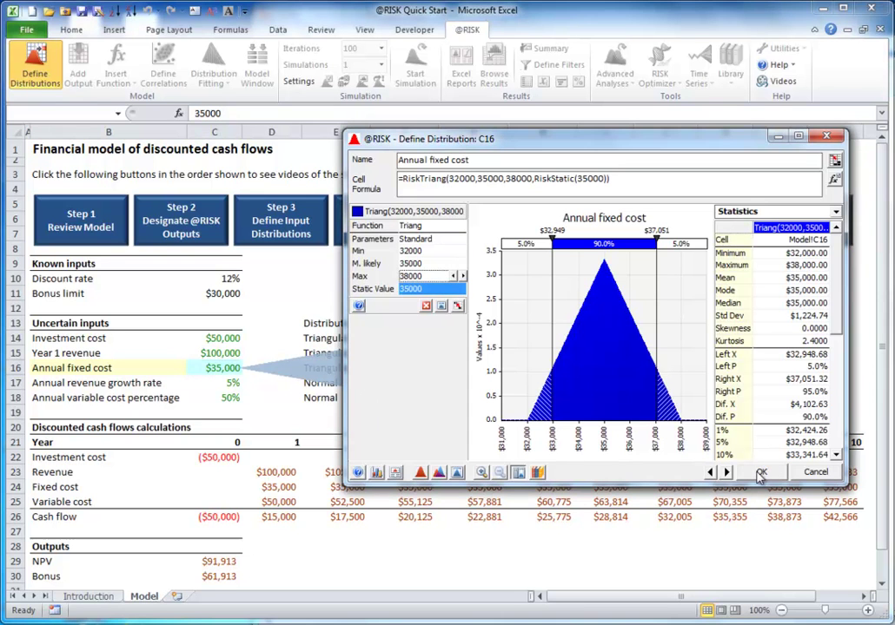
Commit the C16 triangle, then make growth rate C17 Normal with mean 0.05 and σ 0.08
{"action": "left_click", "coordinate": [760, 474]}
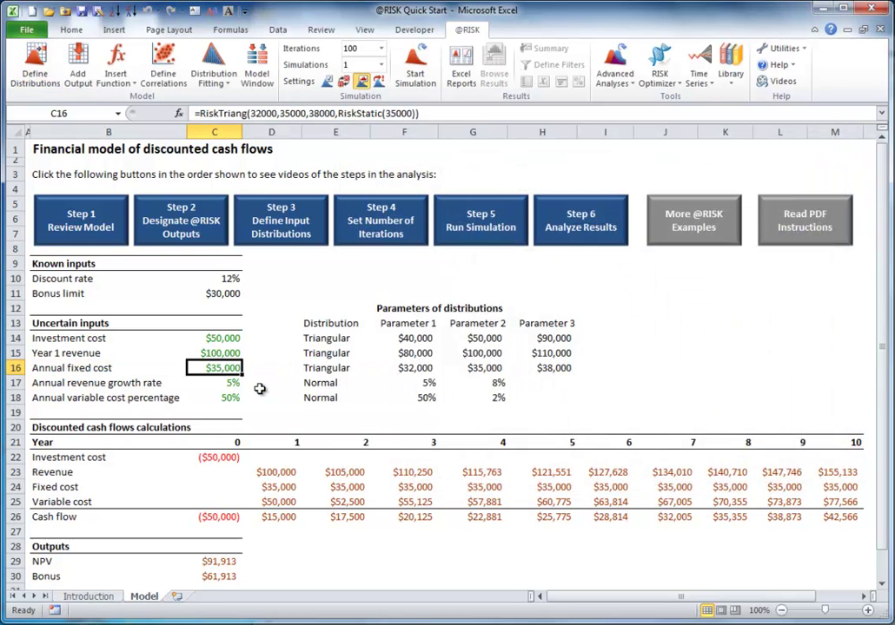
{"action": "left_click", "coordinate": [232, 384]}
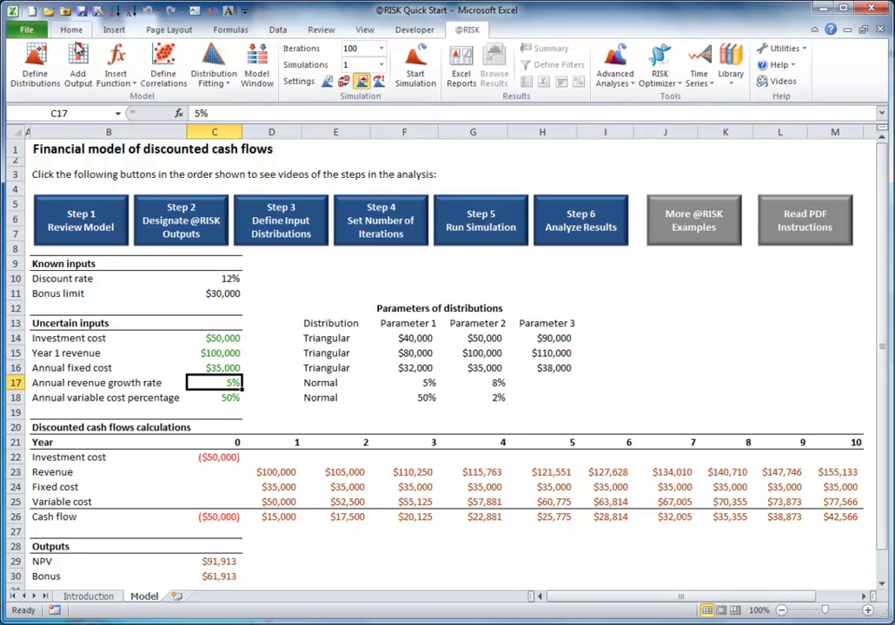
{"action": "left_click", "coordinate": [31, 57]}
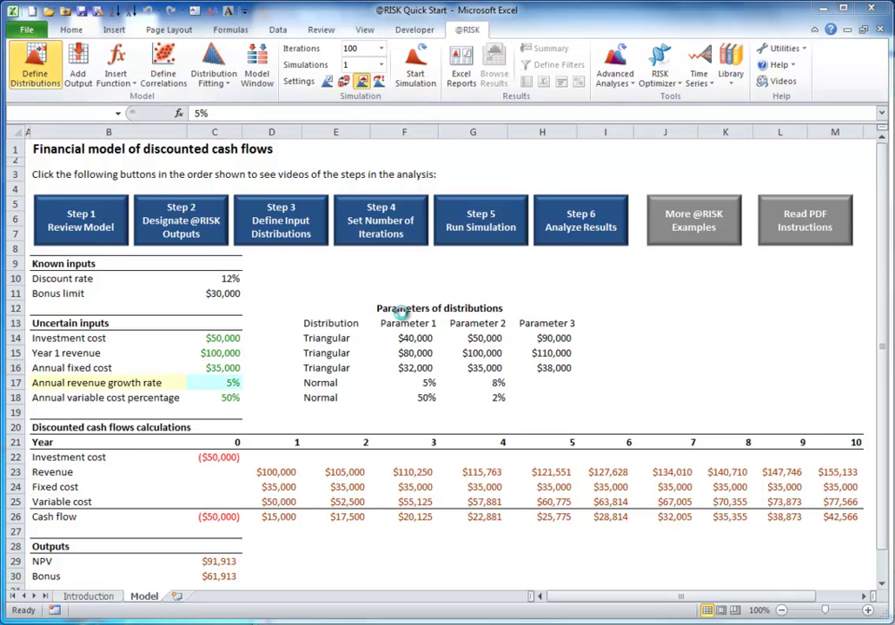
{"action": "left_click", "coordinate": [443, 335]}
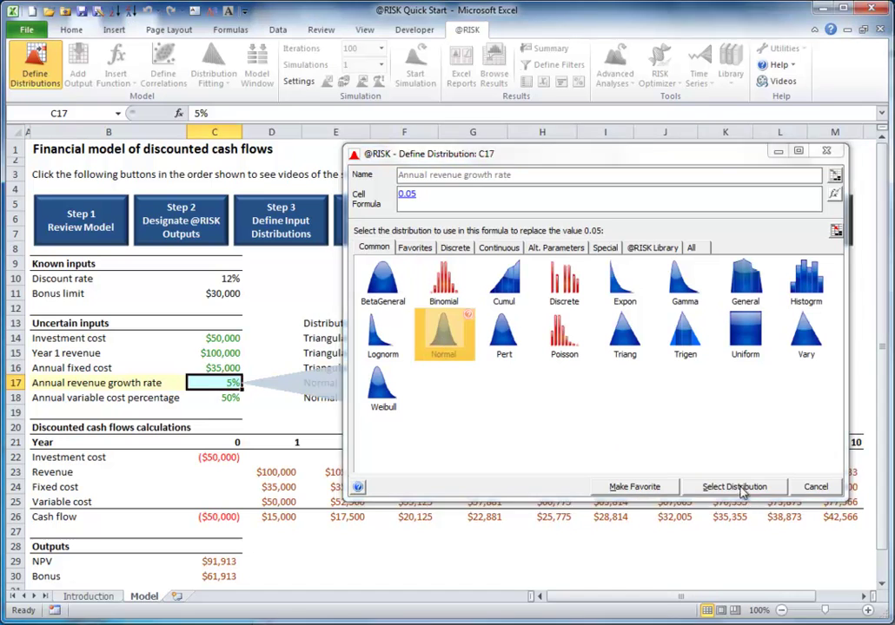
{"action": "left_click", "coordinate": [734, 489]}
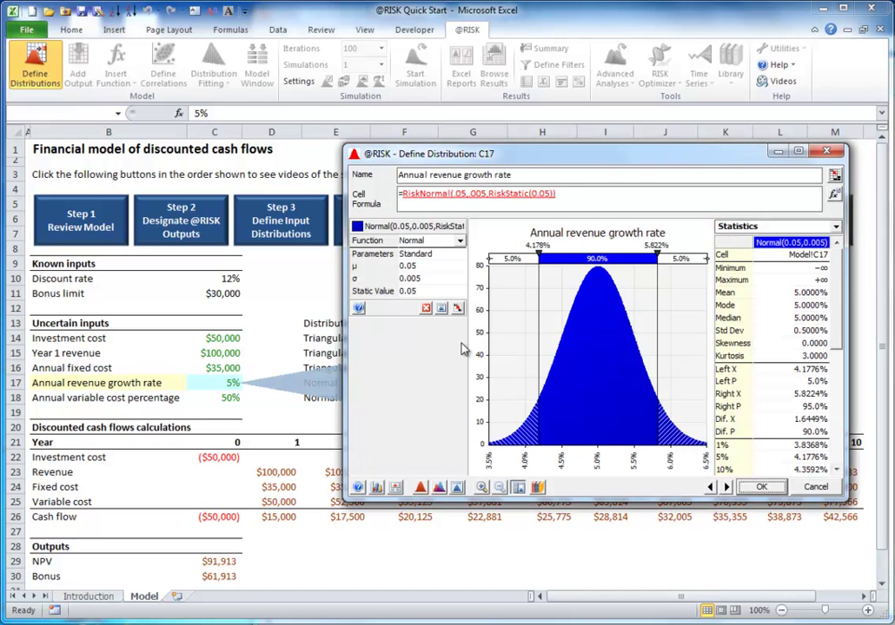
{"action": "left_click", "coordinate": [428, 279]}
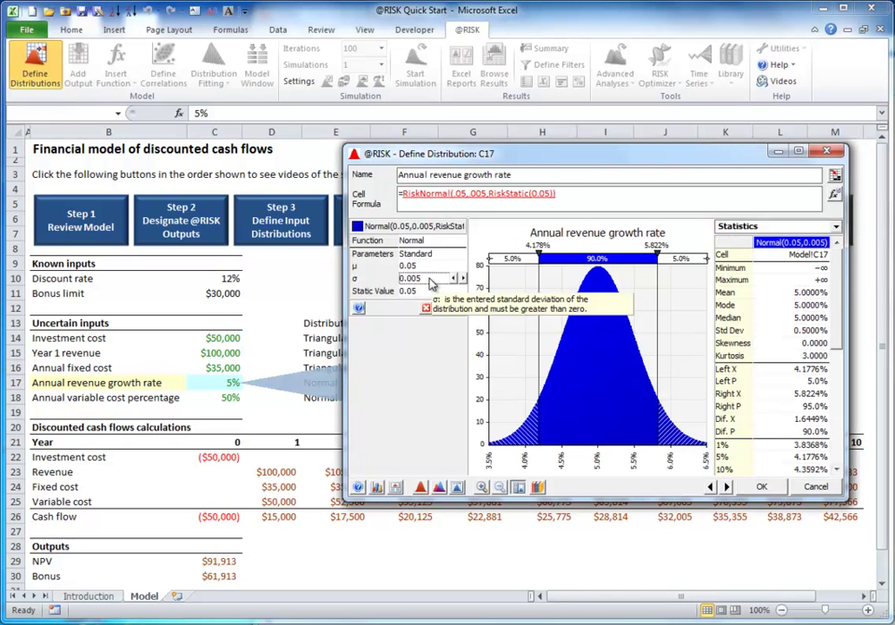
{"action": "type", "text": ".08"}
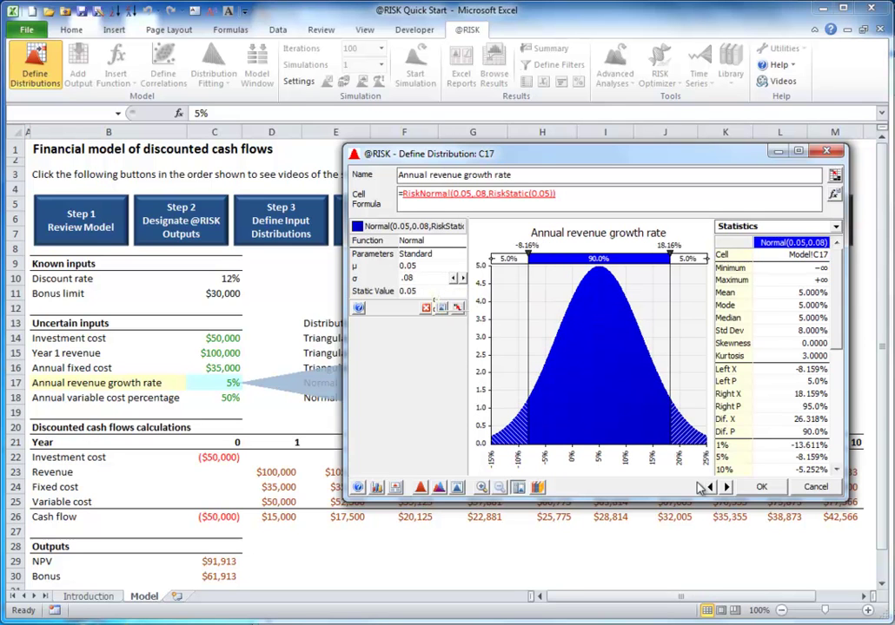
Commit C17's distribution and make variable cost C18 Normal with mean 0.5 and σ 0.02
{"action": "left_click", "coordinate": [762, 489]}
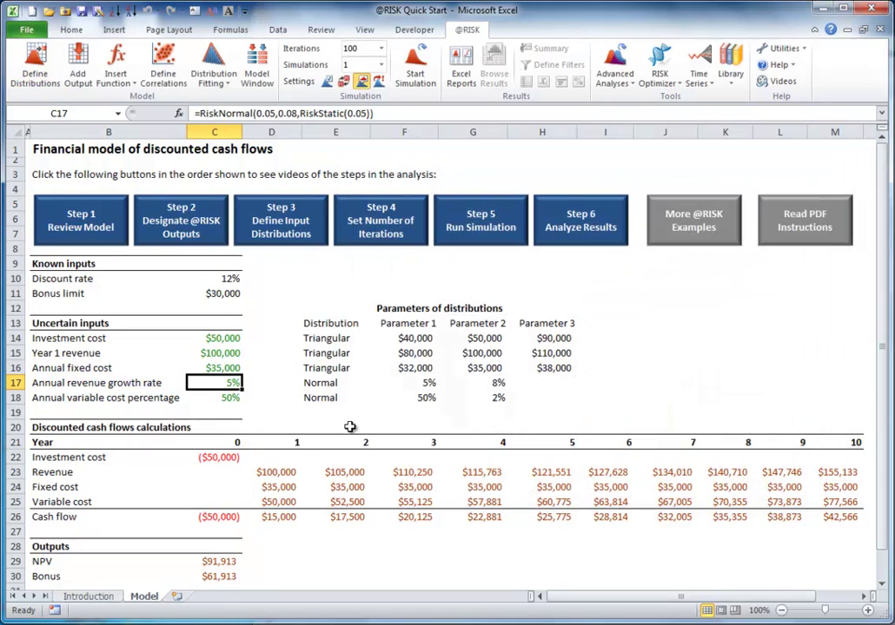
{"action": "left_click", "coordinate": [227, 397]}
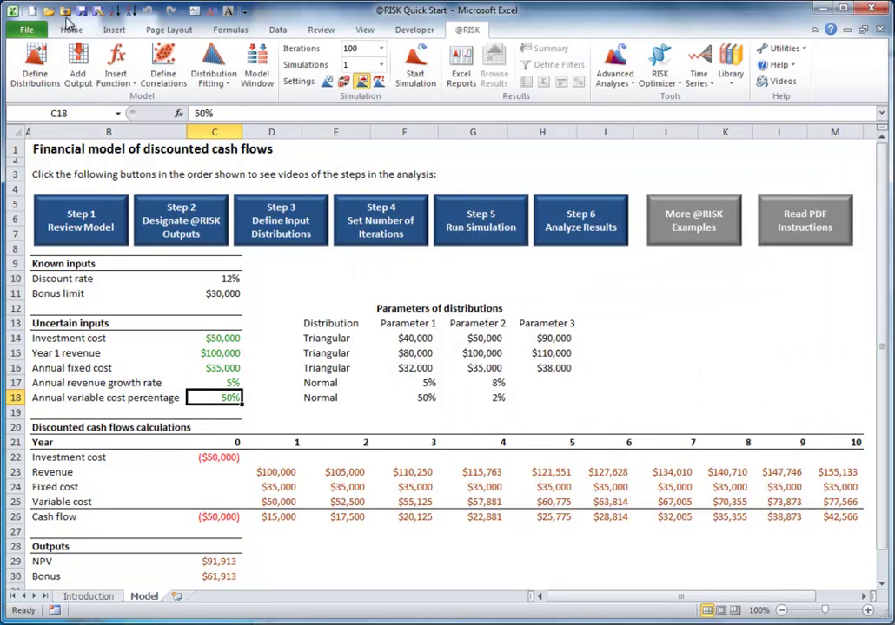
{"action": "left_click", "coordinate": [35, 65]}
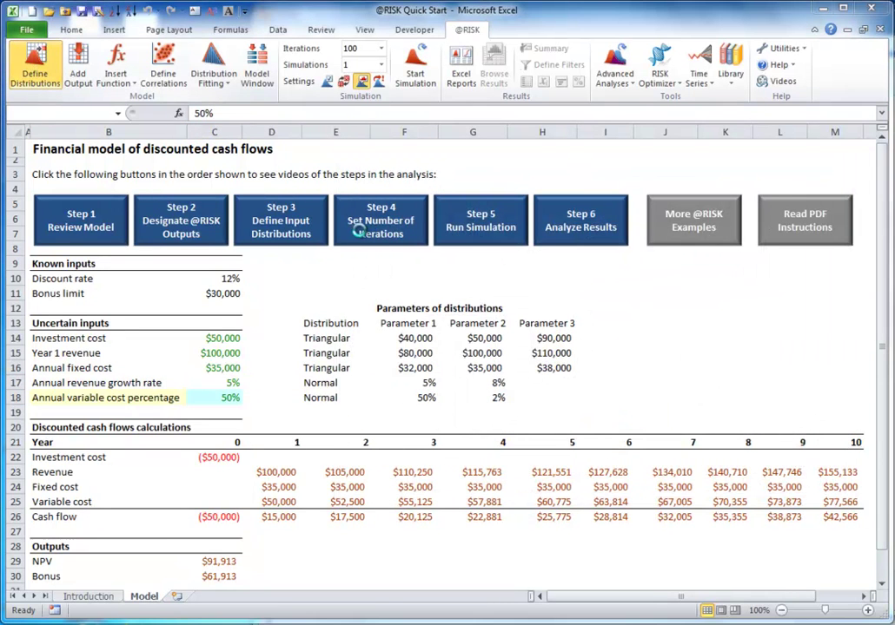
{"action": "left_click", "coordinate": [447, 354]}
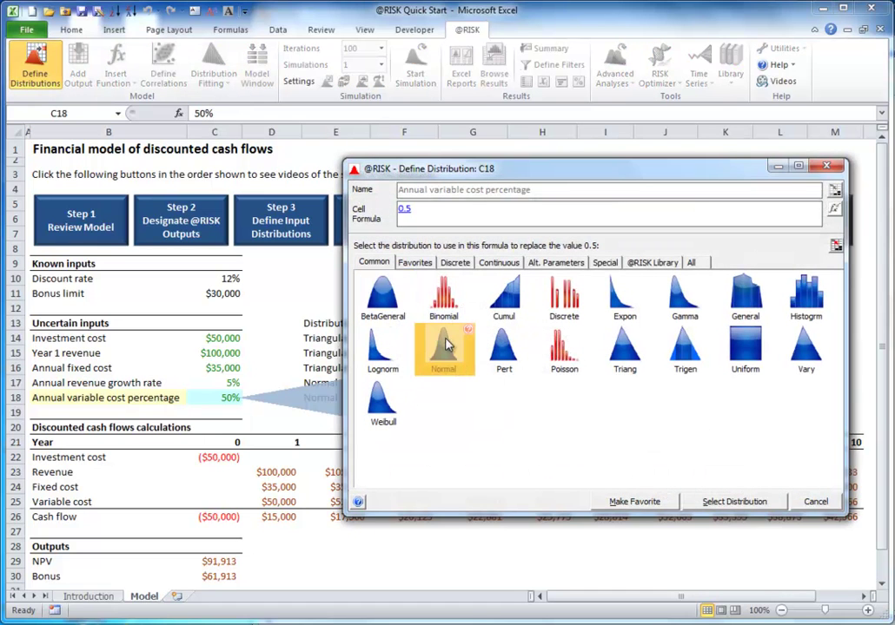
{"action": "left_click", "coordinate": [743, 503]}
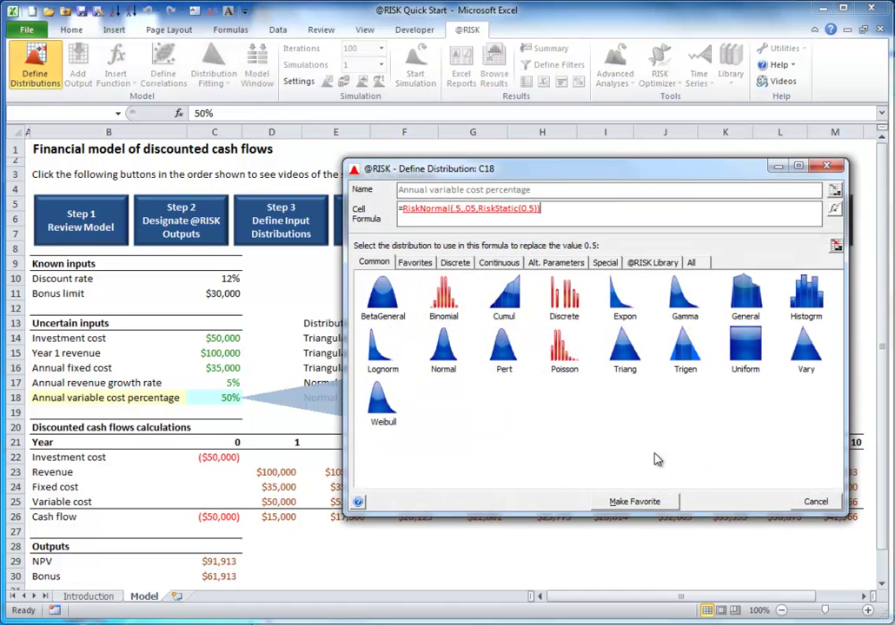
{"action": "left_click", "coordinate": [433, 293]}
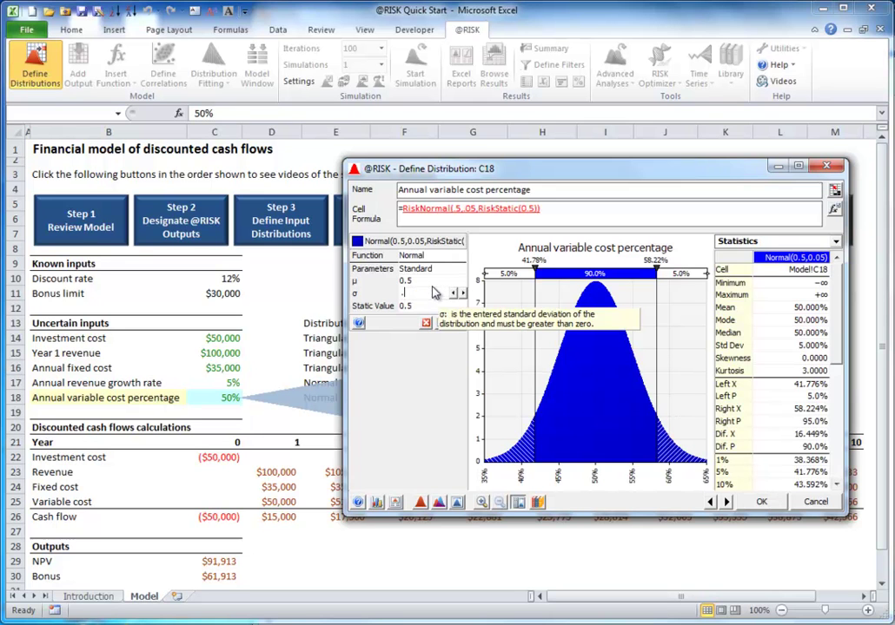
{"action": "type", "text": ".02"}
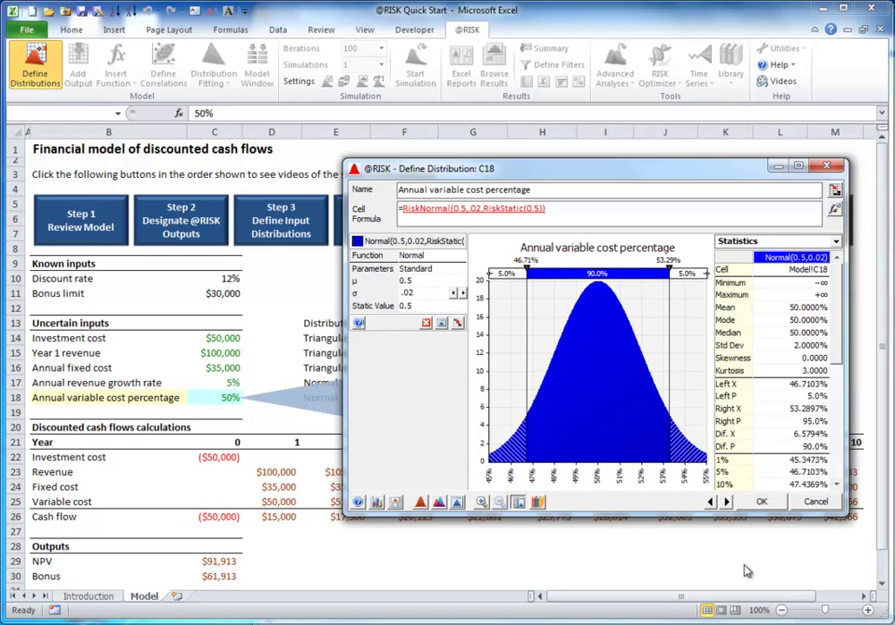
{"action": "left_click", "coordinate": [759, 503]}
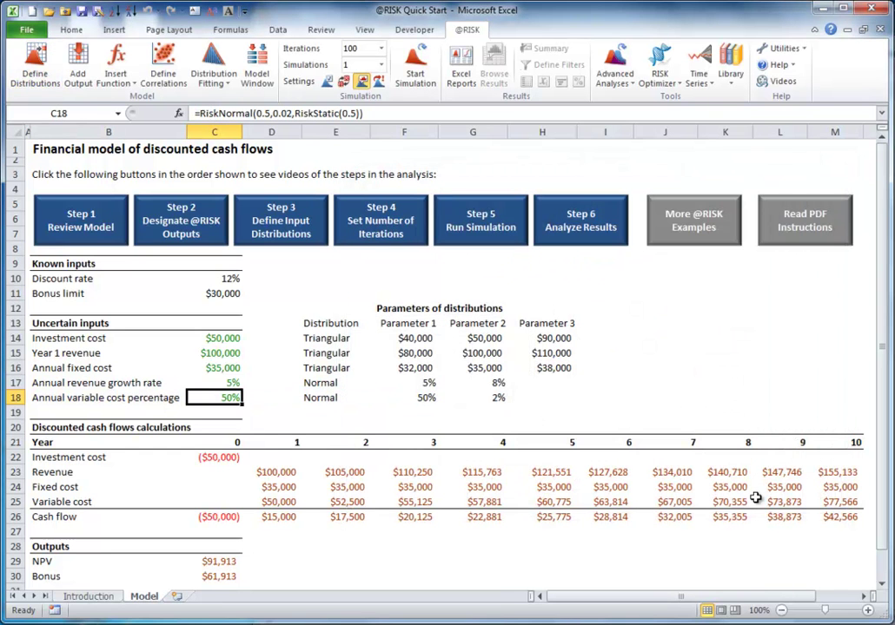
Inspect C14's RiskTriang(40000,50000,90000) formula and leave it unchanged
{"action": "double_click", "coordinate": [226, 338]}
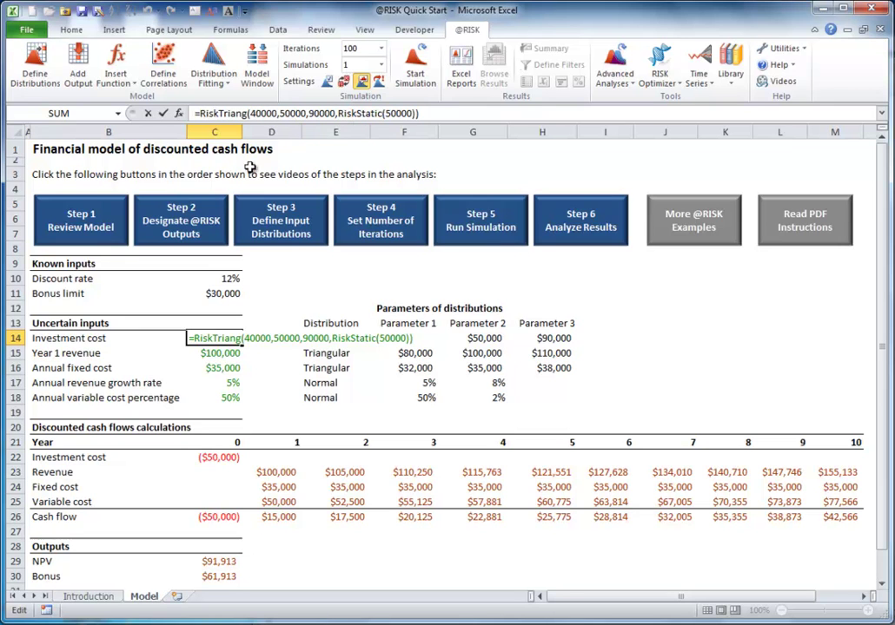
{"action": "key", "text": "Escape"}
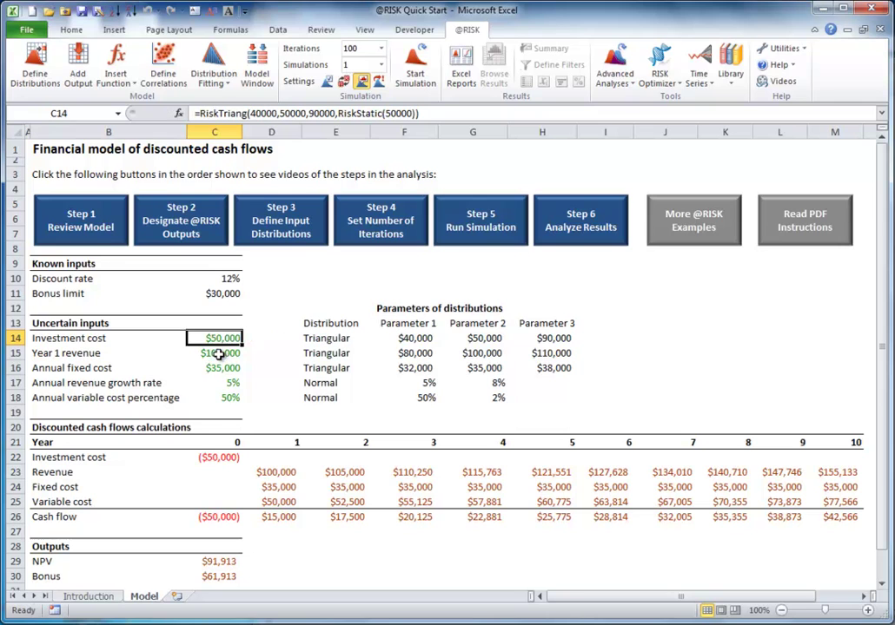
Switch inputs to random values and recalculate with F9, giving NPV $339,420
{"action": "left_click", "coordinate": [344, 80]}
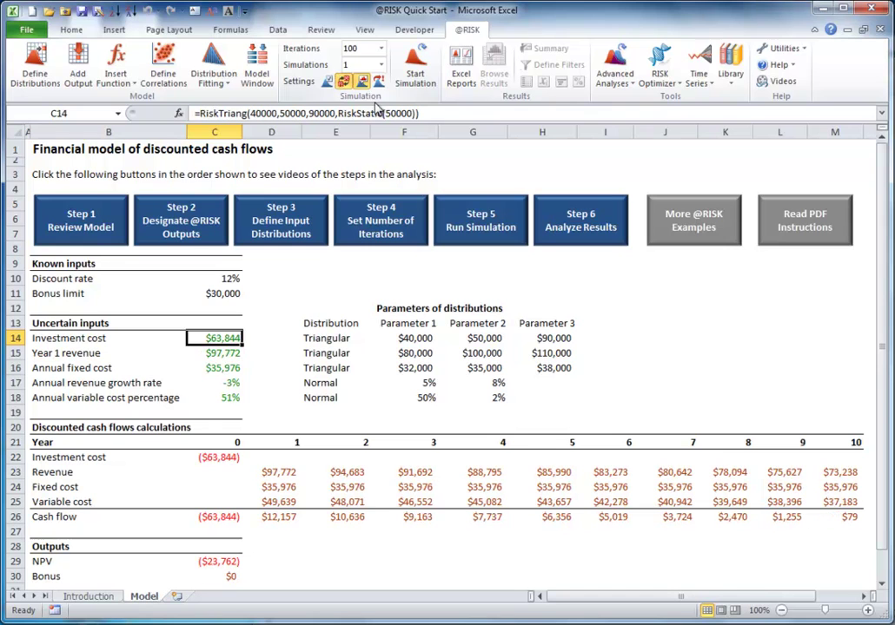
{"action": "left_click", "coordinate": [274, 339]}
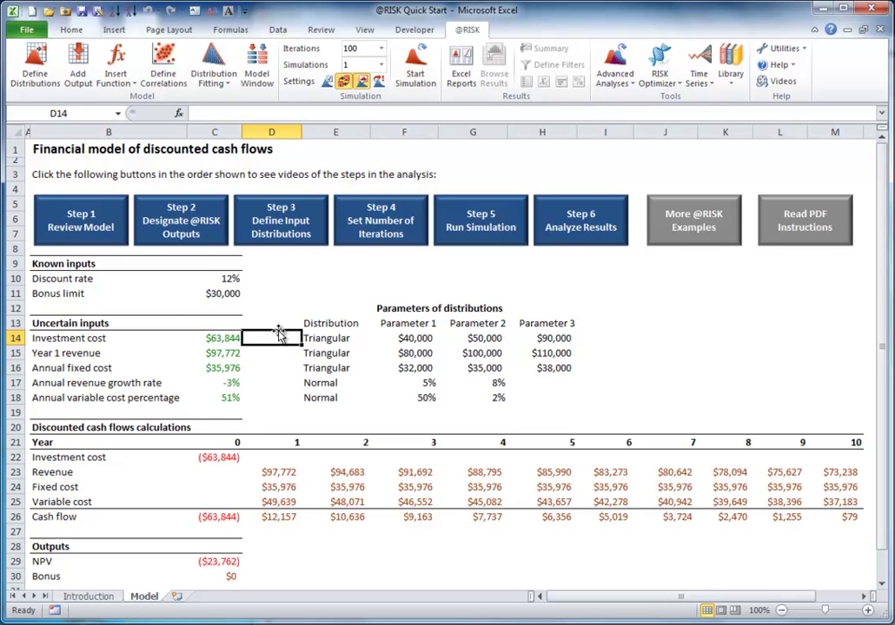
{"action": "key", "text": "F9"}
{"action": "key", "text": "F9"}
{"action": "key", "text": "F9"}
{"action": "key", "text": "F9"}
{"action": "key", "text": "F9"}
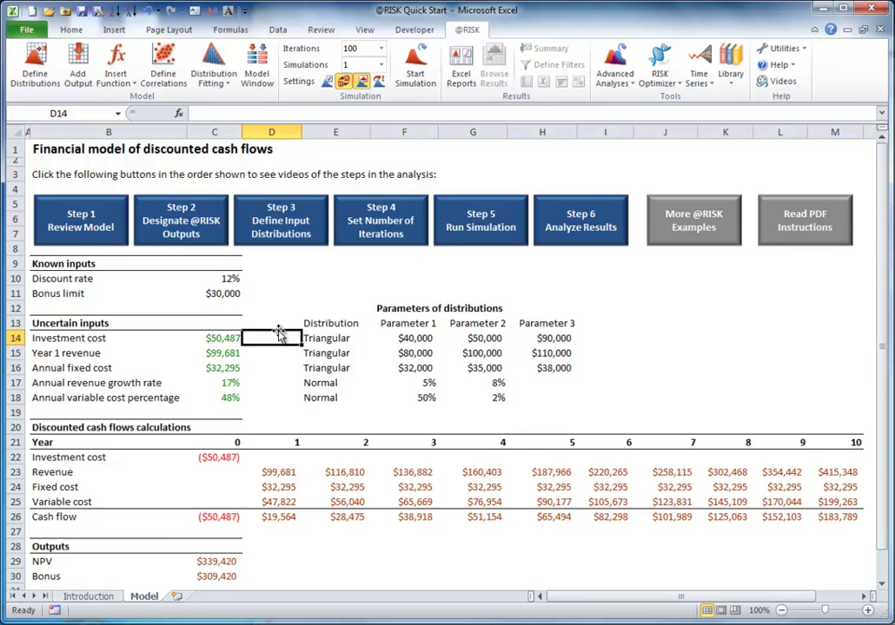